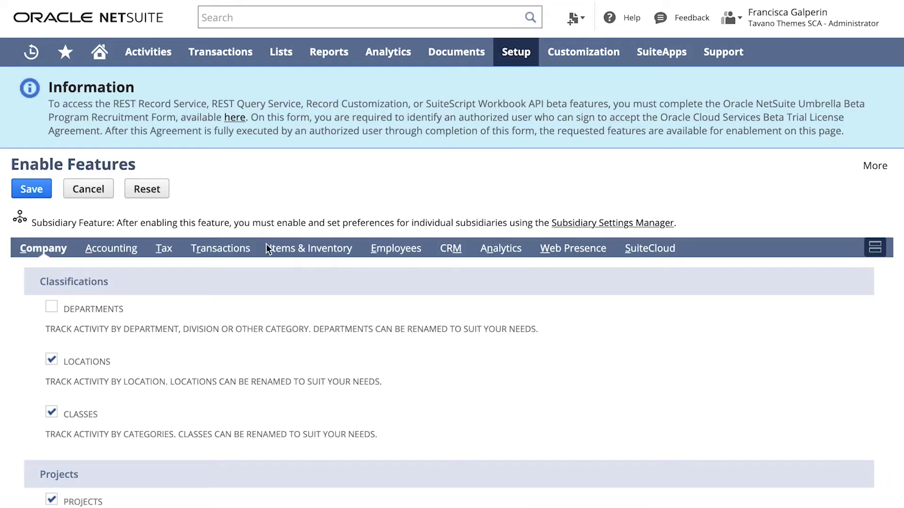
# Review the Items & Inventory features on the Enable Features page.
pyautogui.click(293, 249)
pyautogui.scroll(-6, 614, 377)
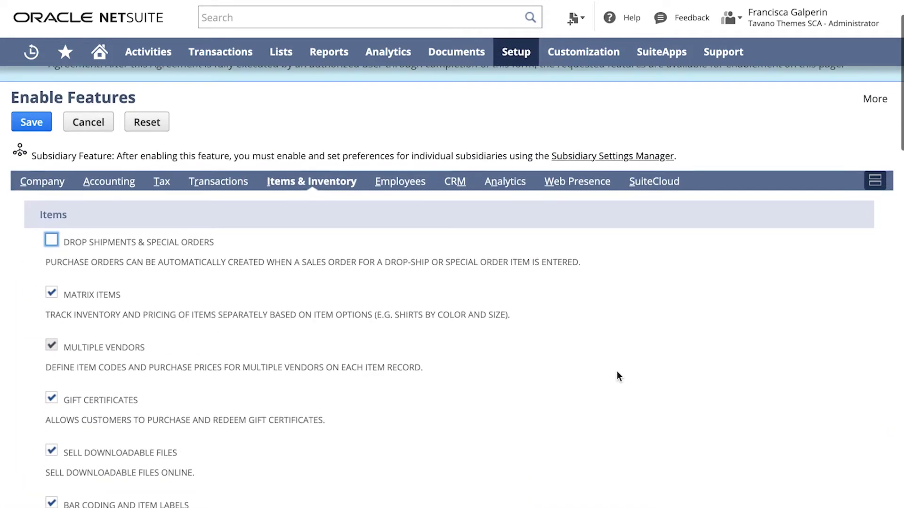
pyautogui.scroll(5, 403, 367)
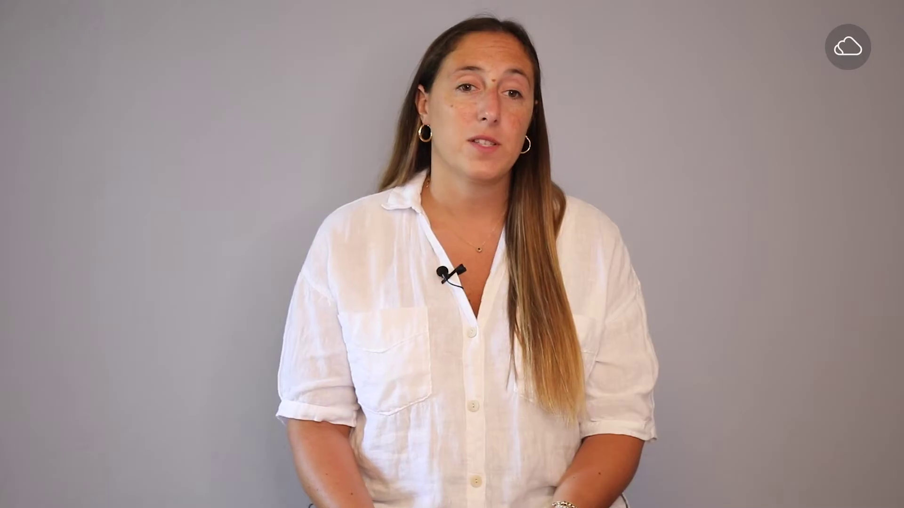
# Start a new static relationship group with Customer as the member type.
pyautogui.moveTo(272, 64)
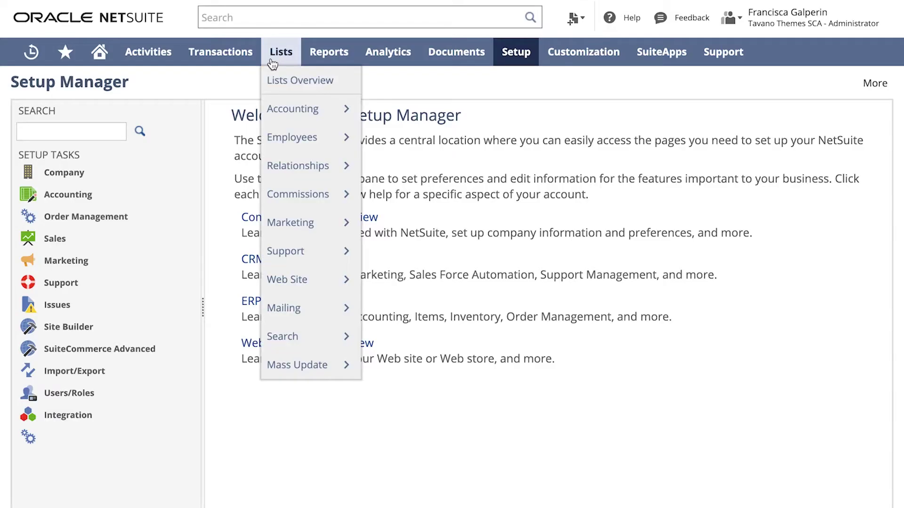
pyautogui.moveTo(299, 163)
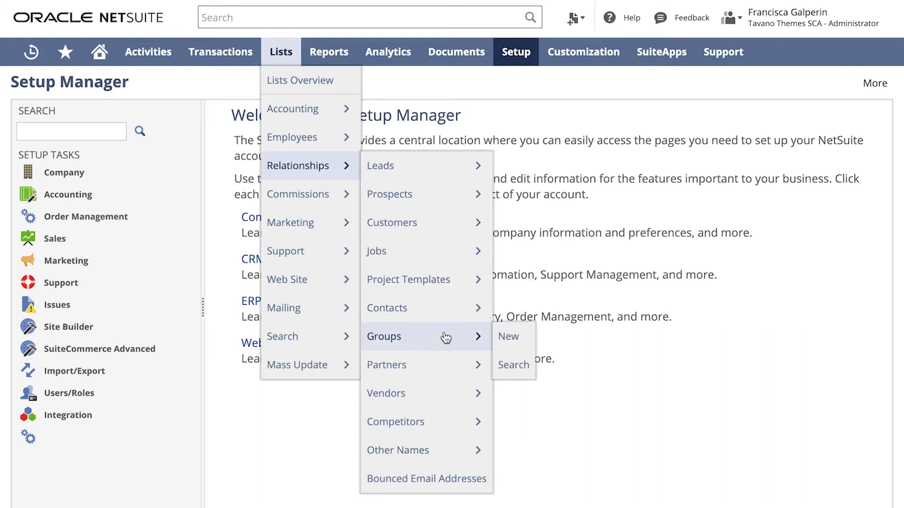
pyautogui.click(509, 336)
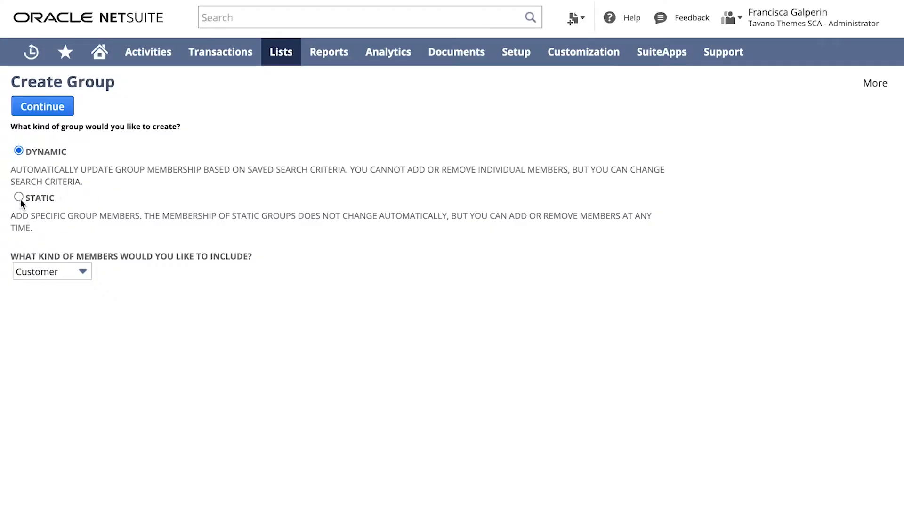
pyautogui.click(19, 198)
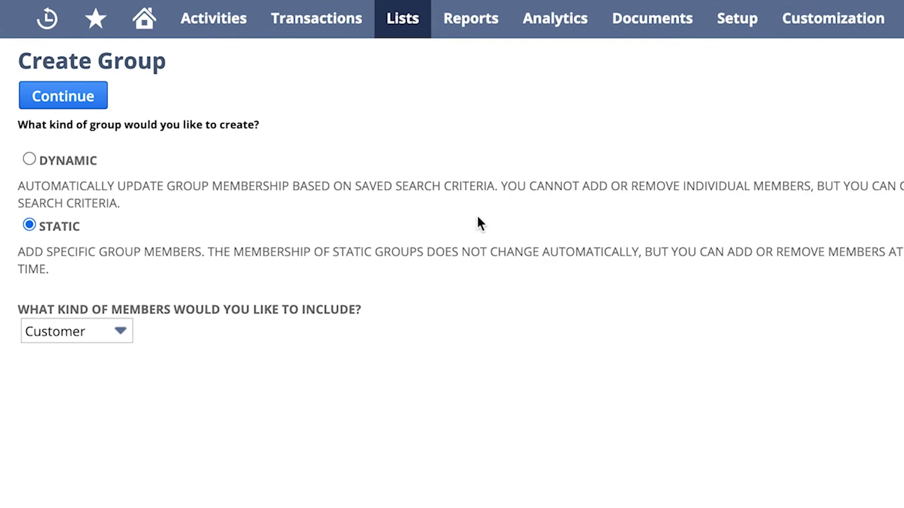
pyautogui.click(120, 333)
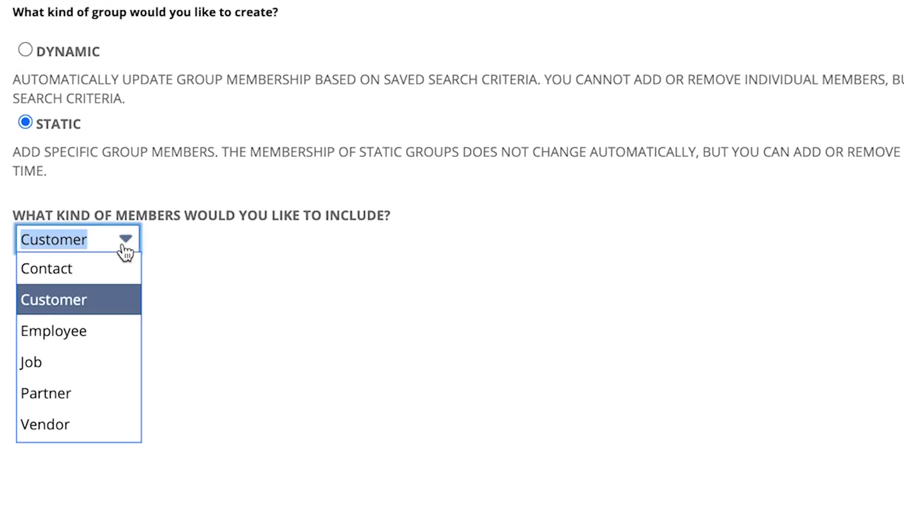
pyautogui.click(101, 295)
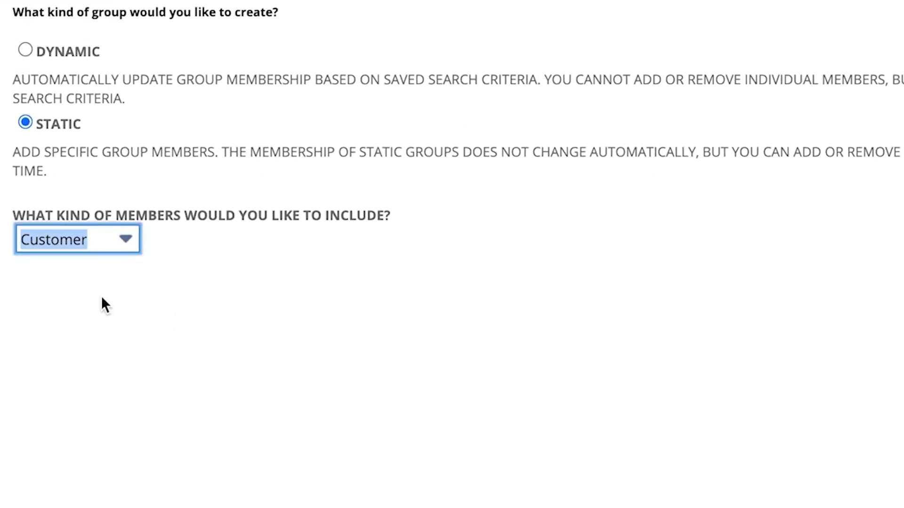
pyautogui.click(42, 106)
# Name the group VIP Customers and add one individual customer from the customer list as a member.
pyautogui.write('VIP')
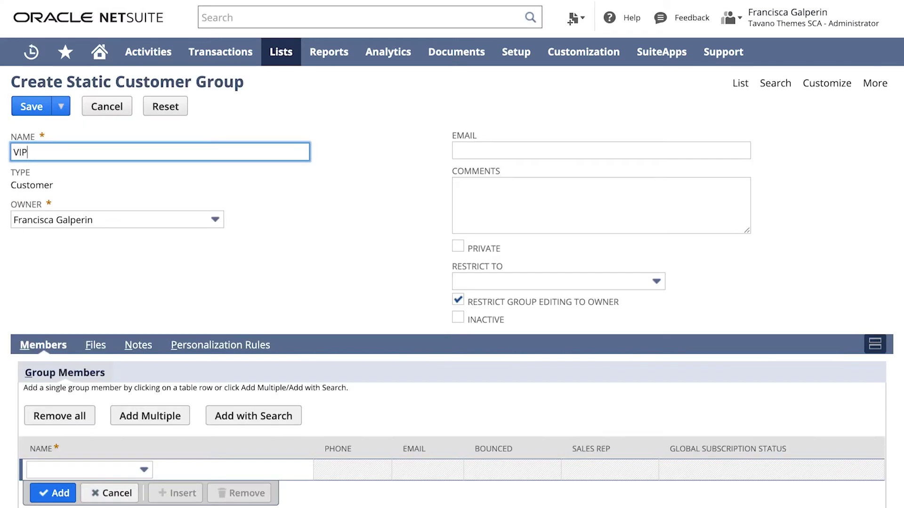
pyautogui.write(' Customers')
pyautogui.scroll(-1, 314, 248)
pyautogui.click(144, 421)
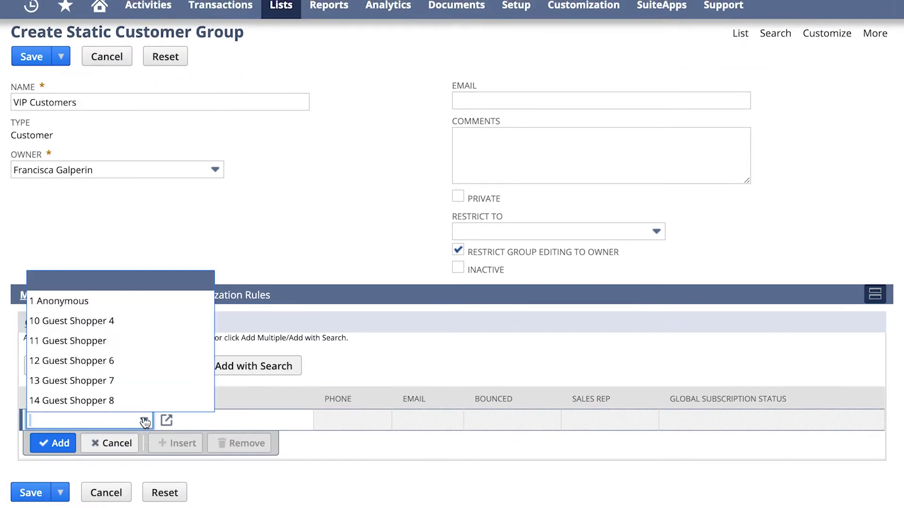
pyautogui.scroll(-8, 116, 371)
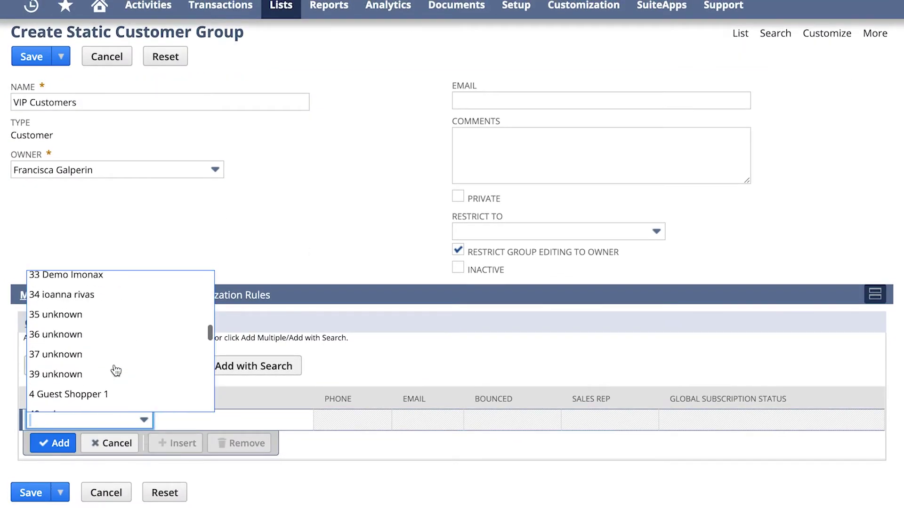
pyautogui.scroll(-2, 116, 370)
pyautogui.click(120, 334)
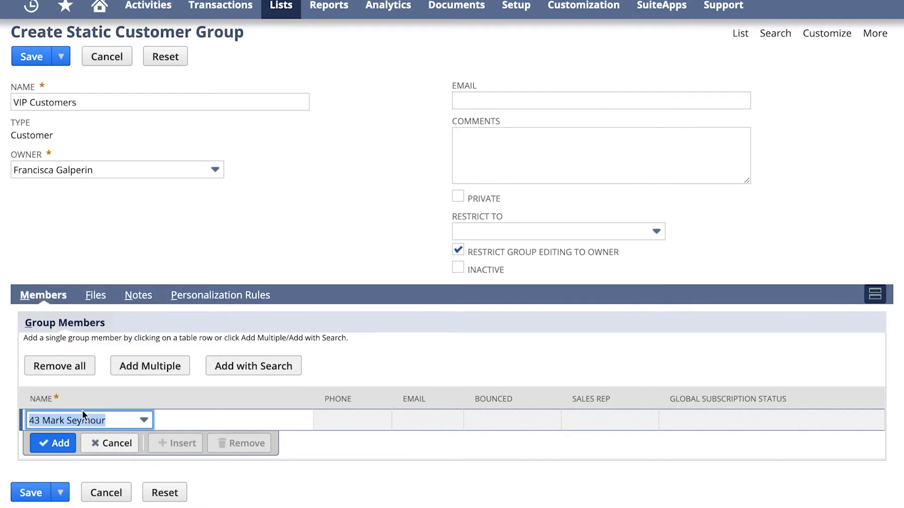
pyautogui.click(59, 444)
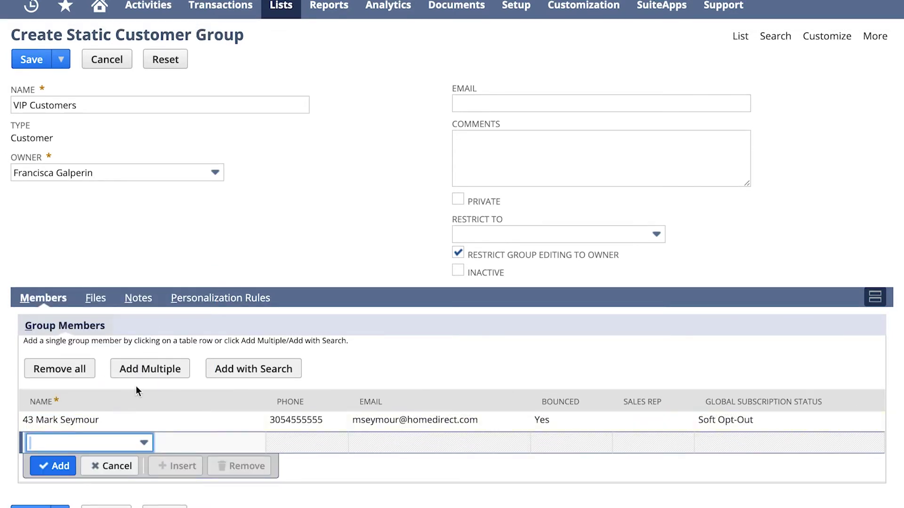
# Add the customers Keynote Test, Demo Account and Guest Shopper 10 to the group with one multiple selection.
pyautogui.click(151, 369)
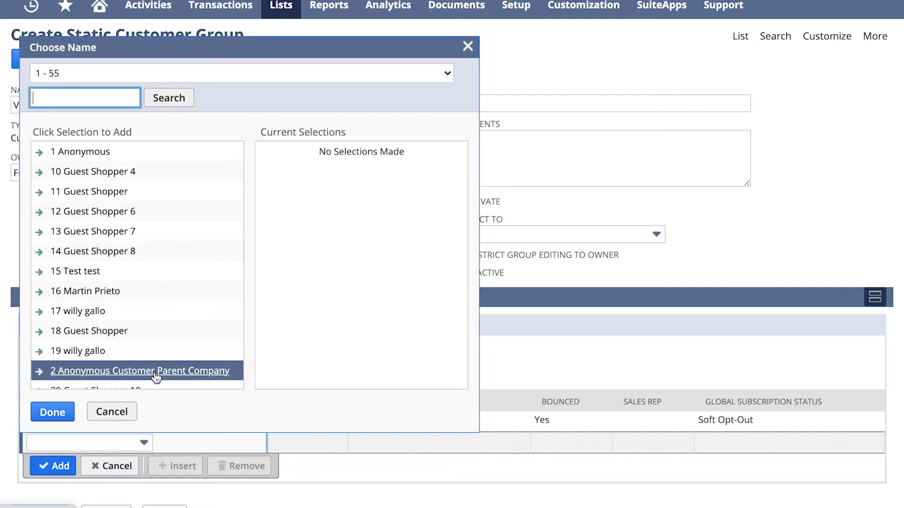
pyautogui.scroll(-3, 146, 304)
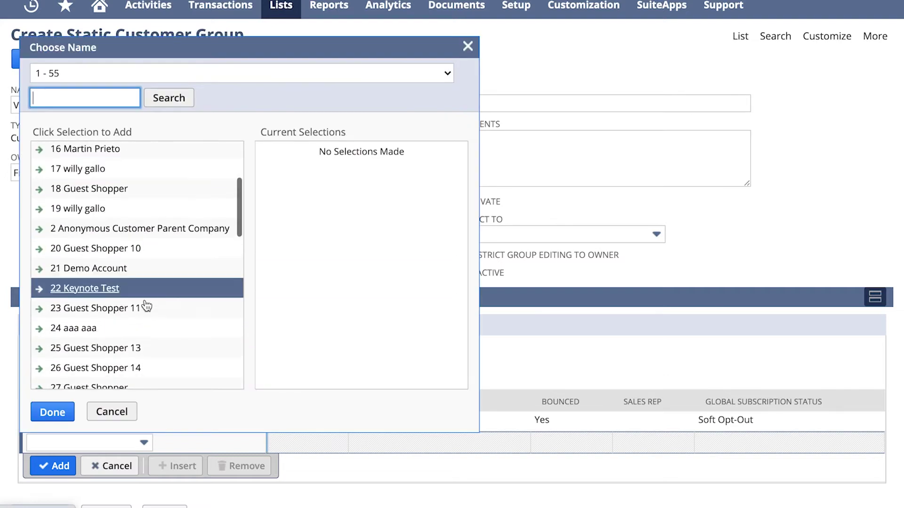
pyautogui.click(104, 290)
pyautogui.click(104, 275)
pyautogui.click(76, 367)
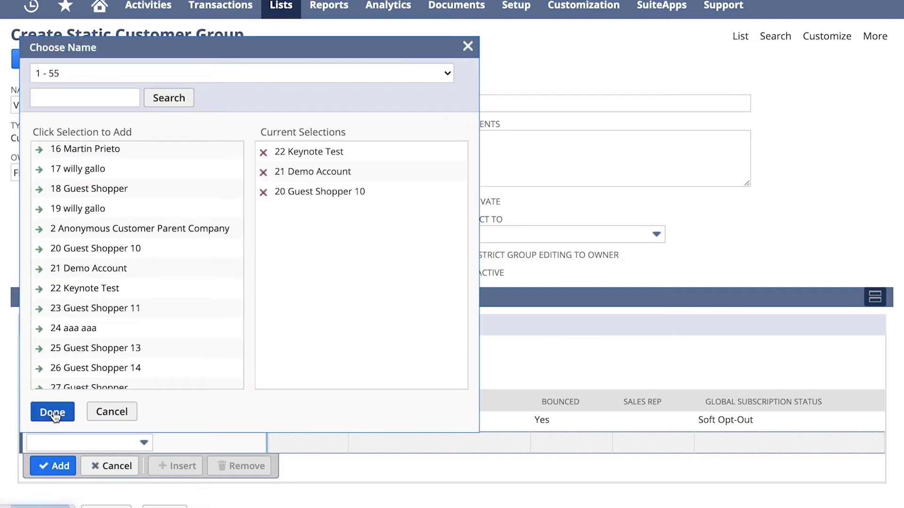
pyautogui.click(52, 412)
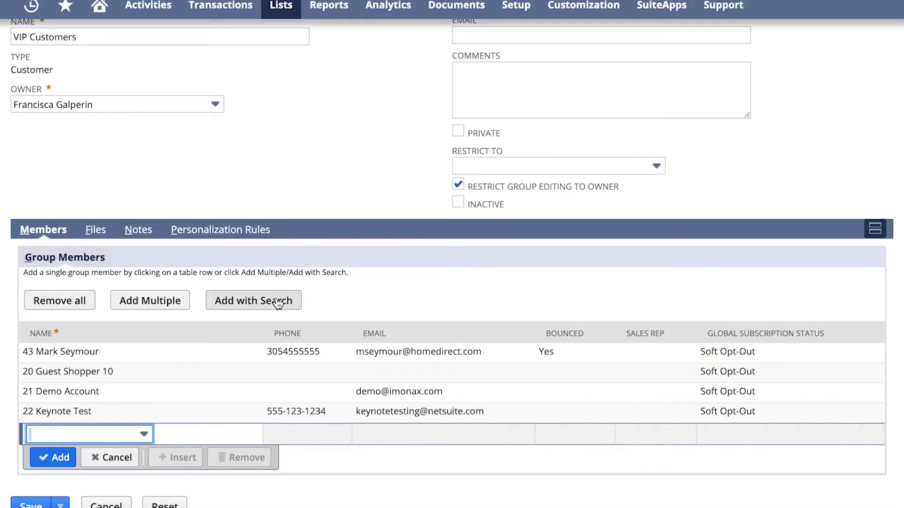
# Search for customers in the United States and try to add SDG User and Guest Shopper 1 as static members.
pyautogui.click(278, 302)
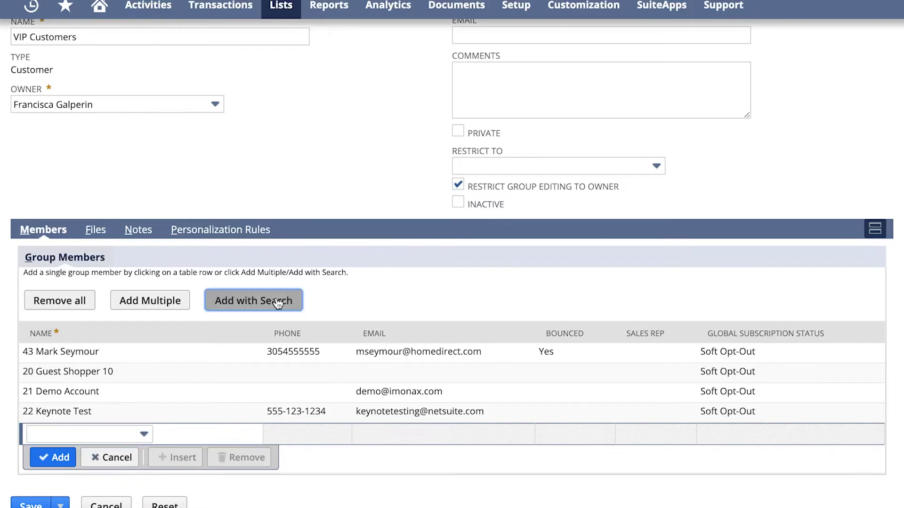
pyautogui.click(43, 87)
pyautogui.click(108, 471)
pyautogui.write('united states')
pyautogui.click(71, 474)
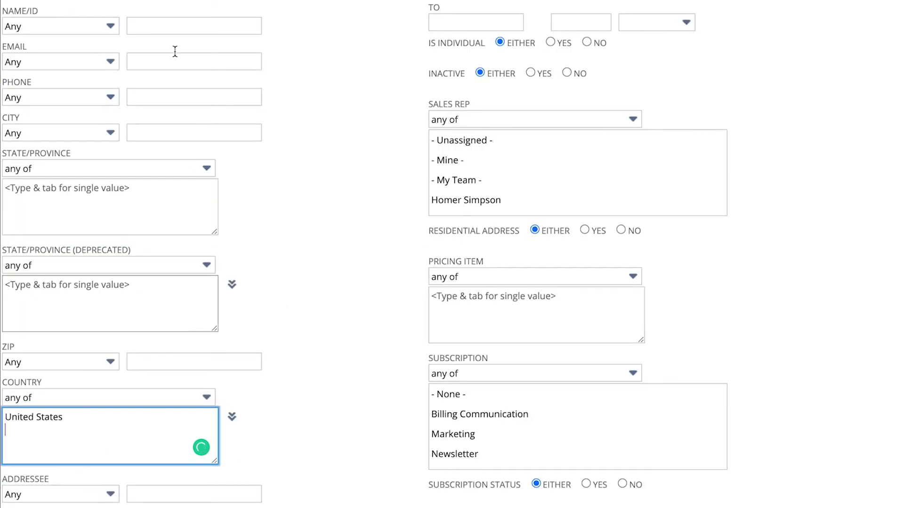
pyautogui.scroll(2, 142, 235)
pyautogui.click(94, 41)
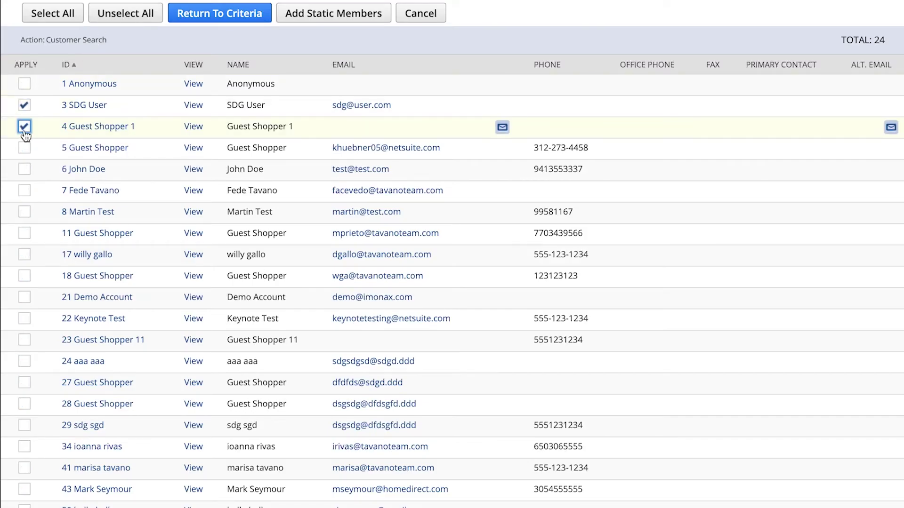
pyautogui.click(286, 13)
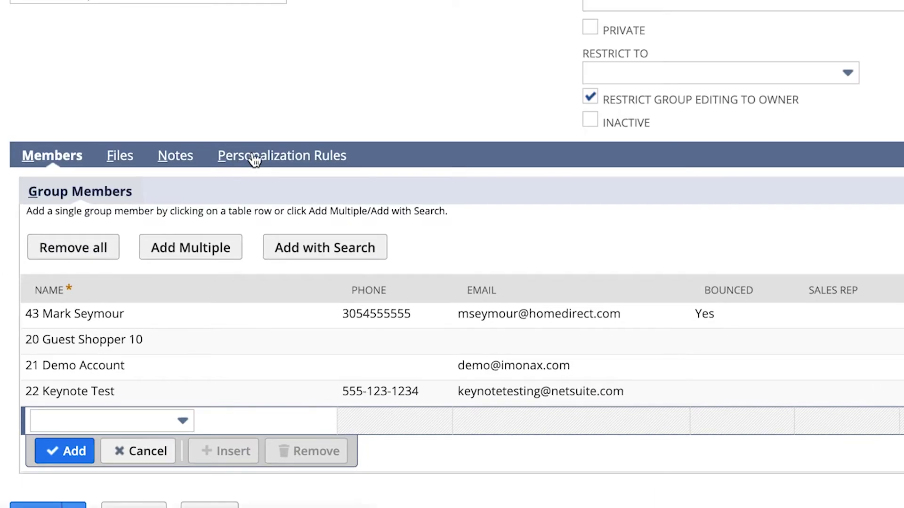
# Add a personalization rule for the Bathroom storage item segment with the website visibility level Disable Purchase.
pyautogui.click(254, 156)
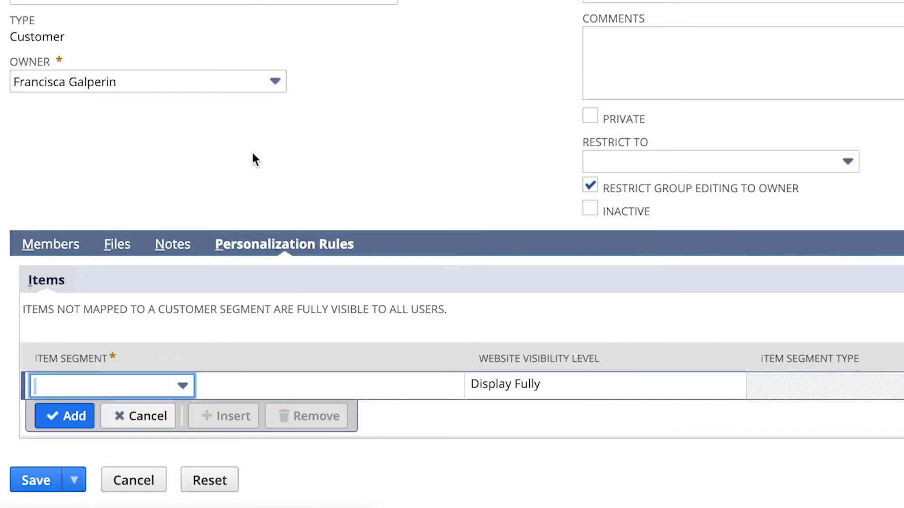
pyautogui.click(183, 386)
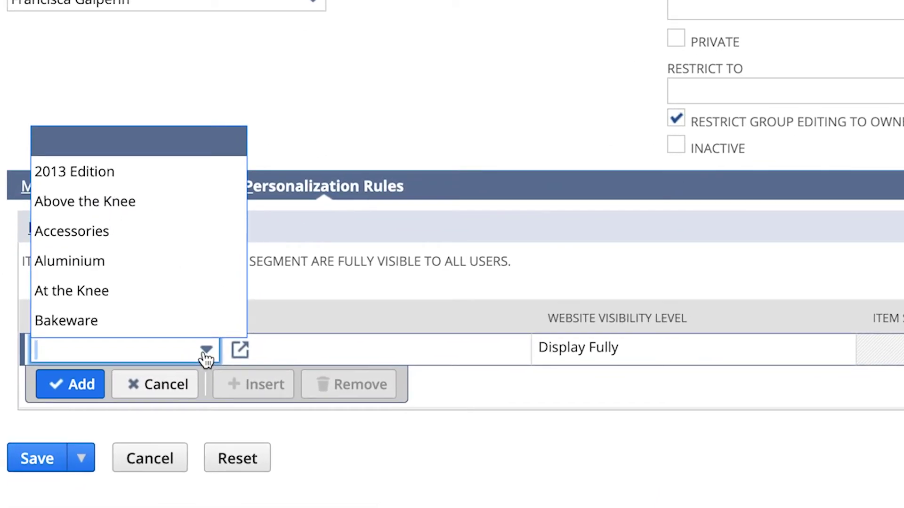
pyautogui.scroll(-5, 171, 293)
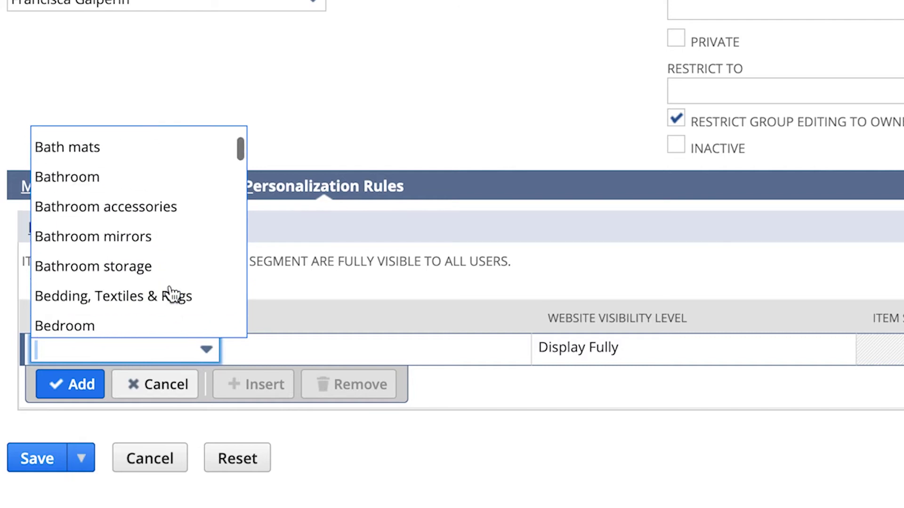
pyautogui.click(156, 252)
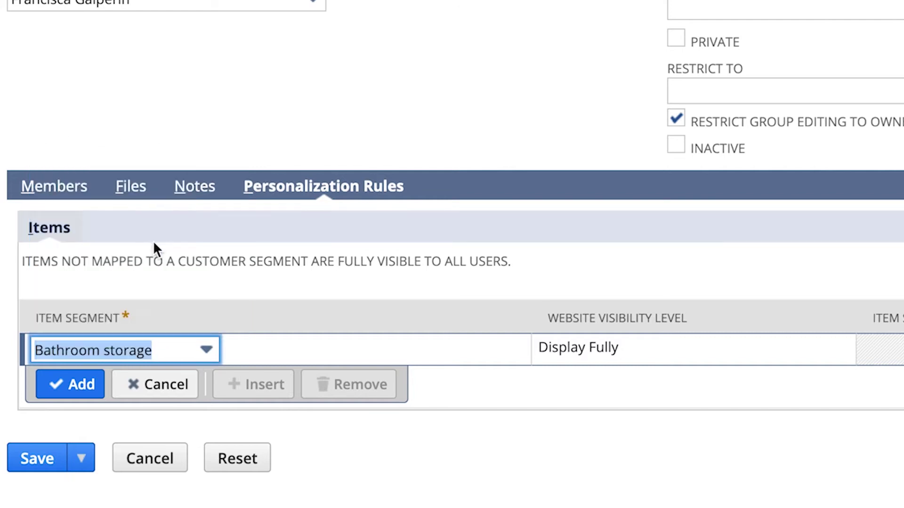
pyautogui.click(592, 351)
pyautogui.click(508, 353)
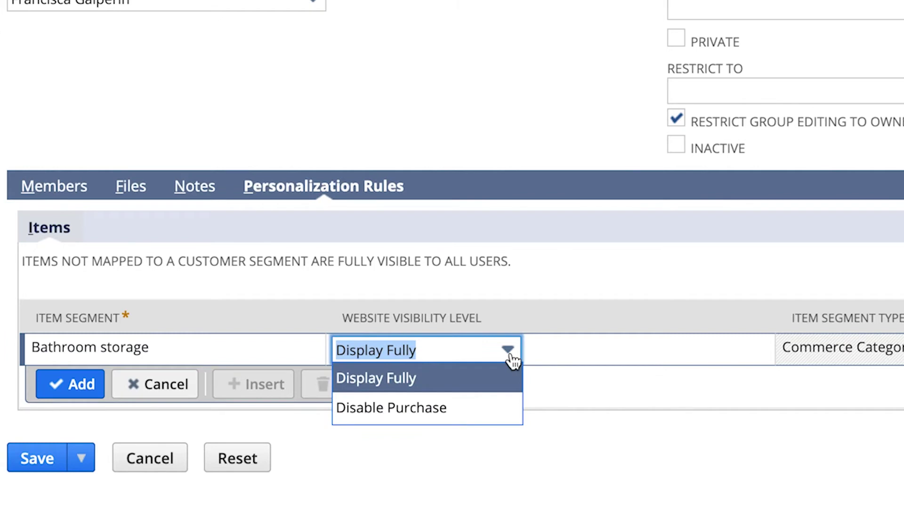
pyautogui.click(494, 407)
pyautogui.click(76, 396)
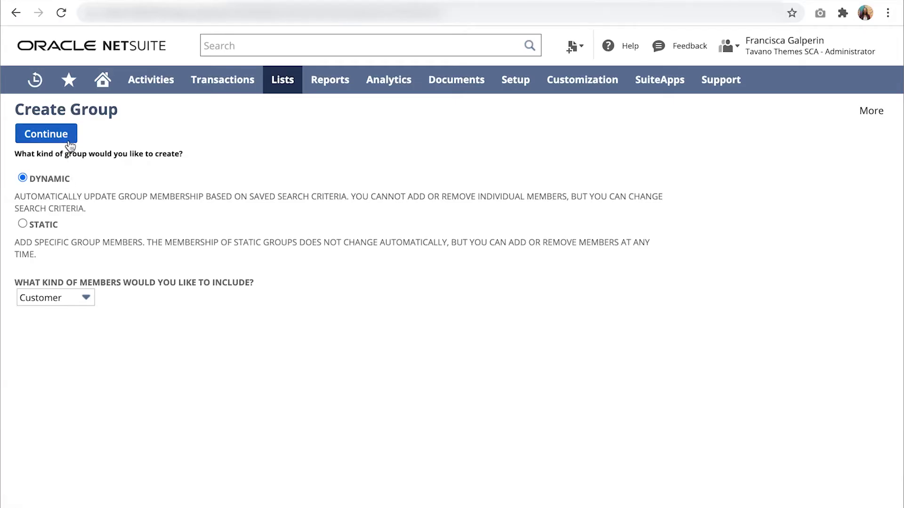
# Create and save a dynamic customer group named United States Customers, based on the saved search United States Customers (Private).
pyautogui.click(68, 140)
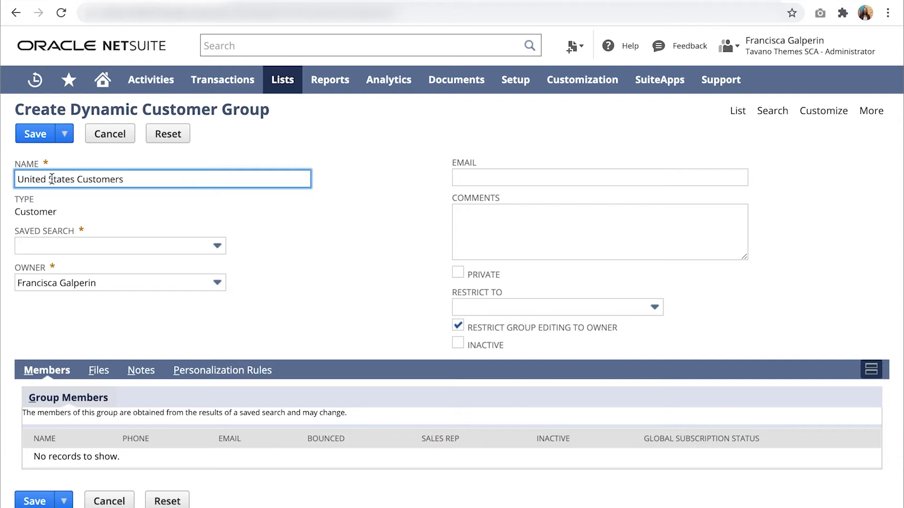
pyautogui.click(217, 245)
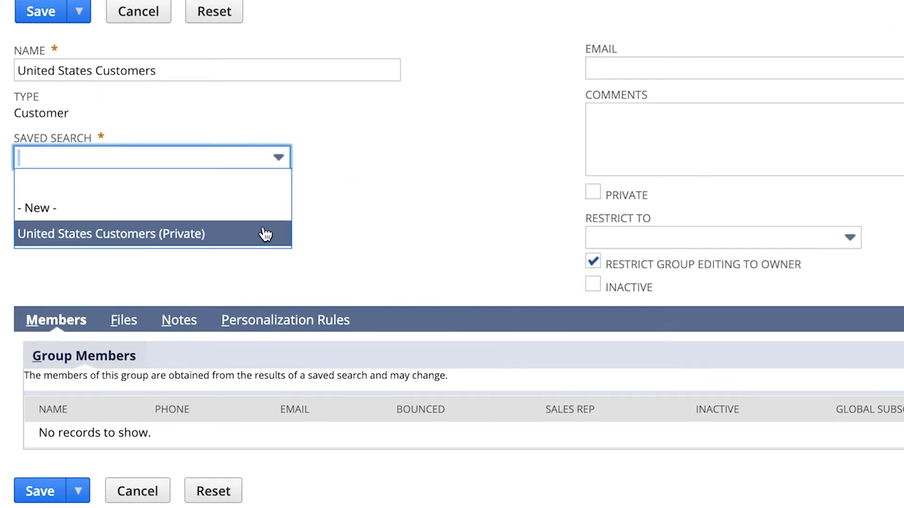
pyautogui.click(265, 234)
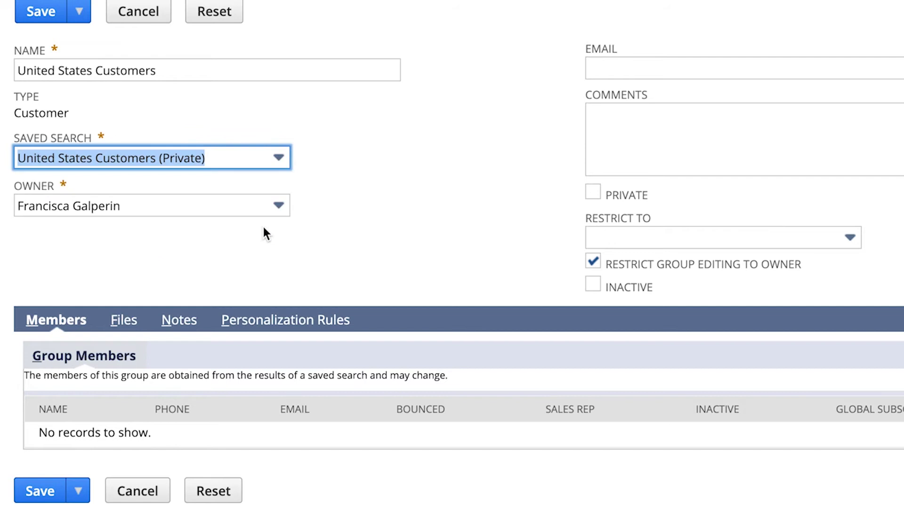
pyautogui.scroll(-2, 369, 270)
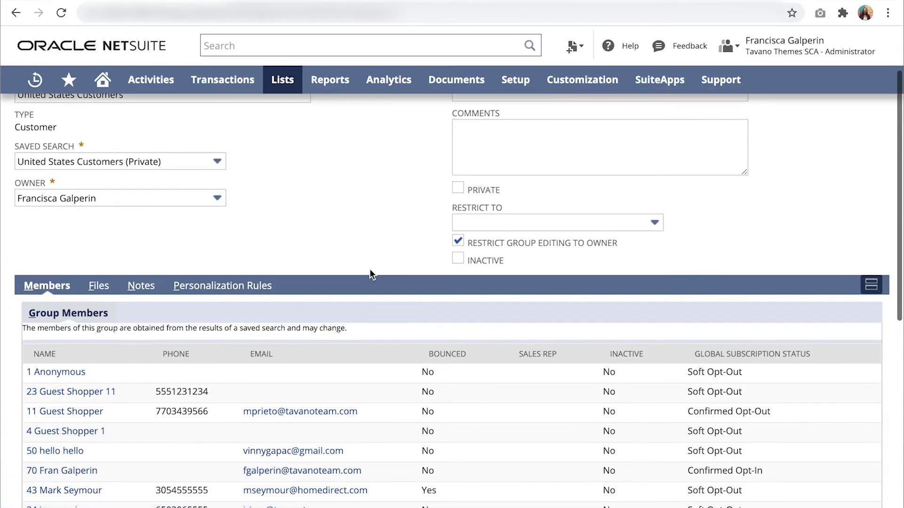
pyautogui.scroll(-5, 363, 323)
pyautogui.scroll(-3, 363, 323)
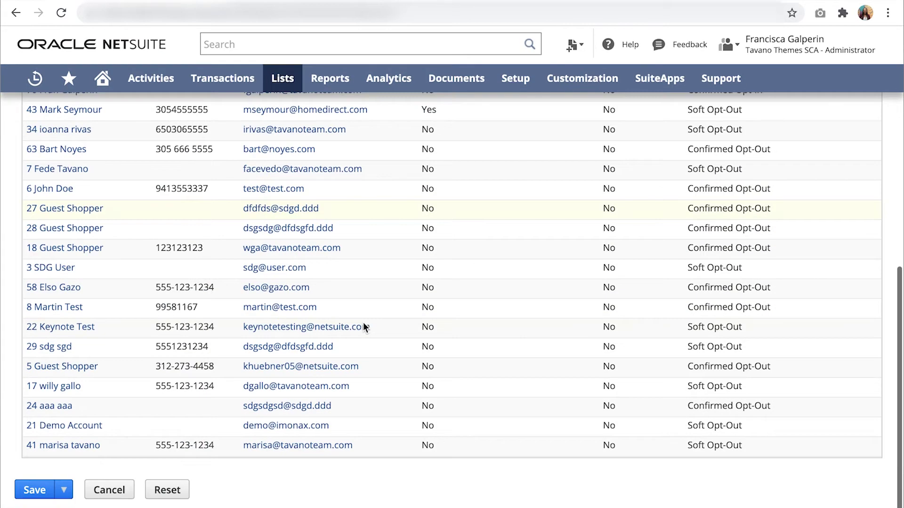
pyautogui.click(36, 492)
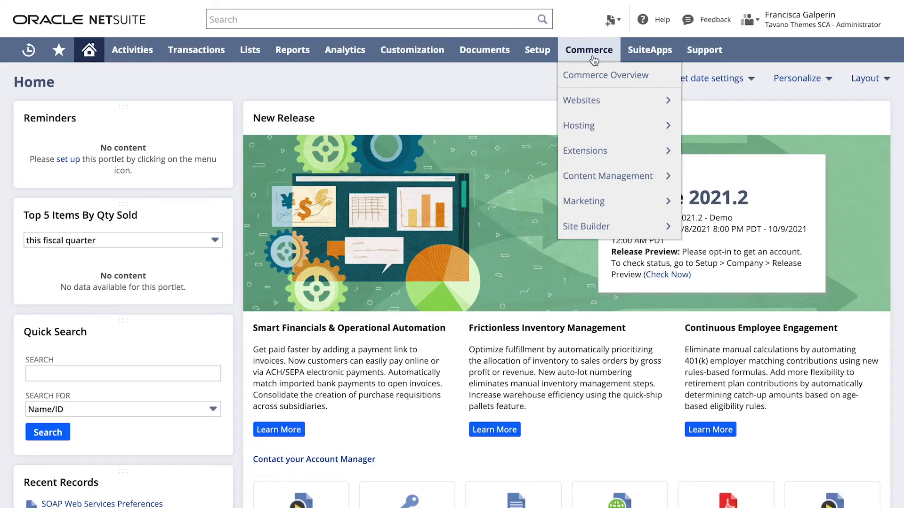
# Set up a new commerce category named Shoes in the Alpha Elbrus Automation catalog with the URL fragment shoes.
pyautogui.moveTo(611, 181)
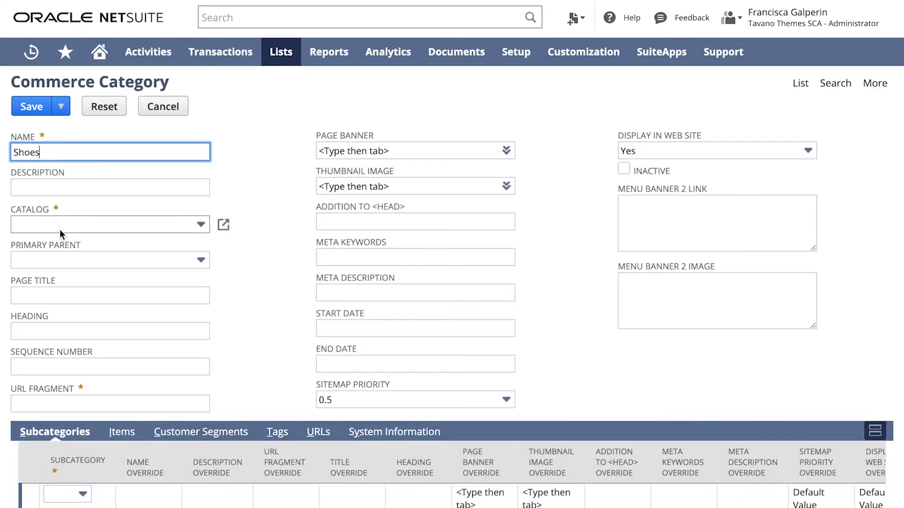
pyautogui.click(60, 229)
pyautogui.click(64, 262)
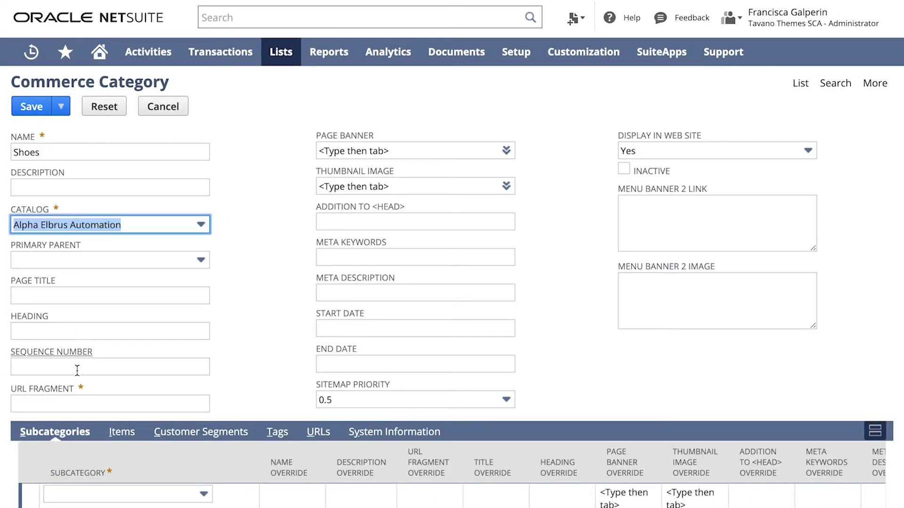
pyautogui.click(77, 405)
# Add the items 2 Tone Runner and 2 Tone Glitter Authentic Lo Pro to the Shoes category and save it.
pyautogui.scroll(-1, 132, 405)
pyautogui.click(123, 396)
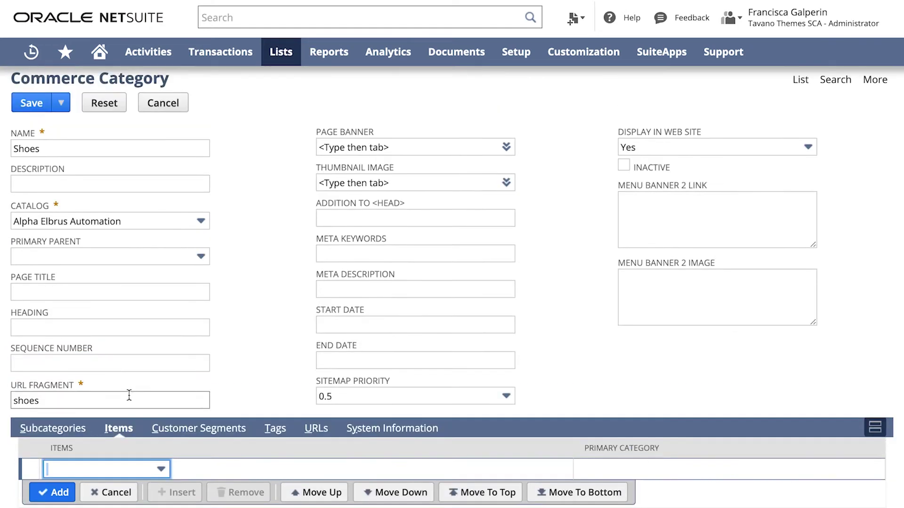
pyautogui.click(161, 469)
pyautogui.scroll(-1, 161, 470)
pyautogui.click(94, 404)
pyautogui.click(53, 448)
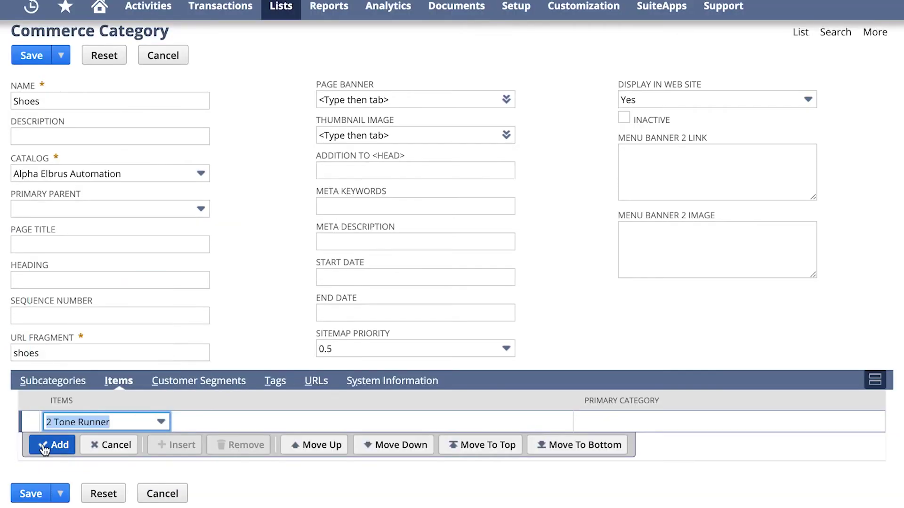
pyautogui.click(156, 447)
pyautogui.click(94, 407)
pyautogui.click(52, 469)
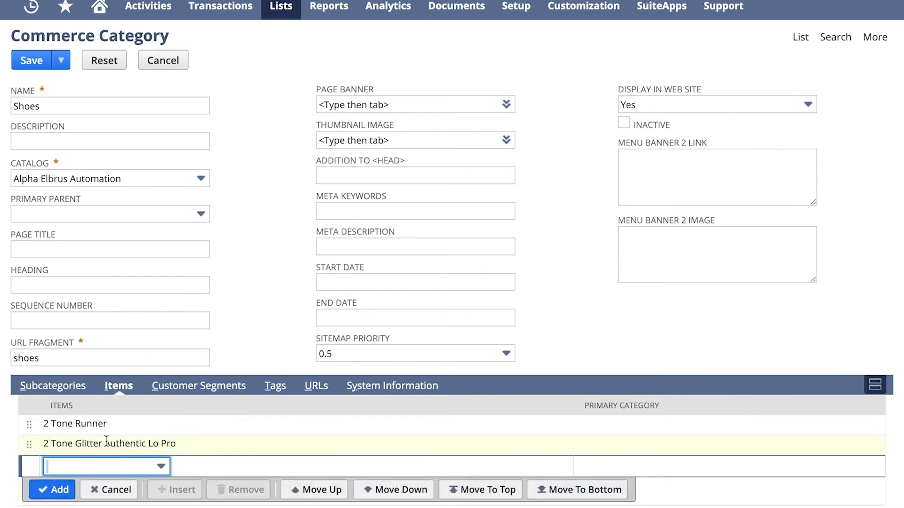
pyautogui.scroll(-1, 56, 466)
pyautogui.click(29, 498)
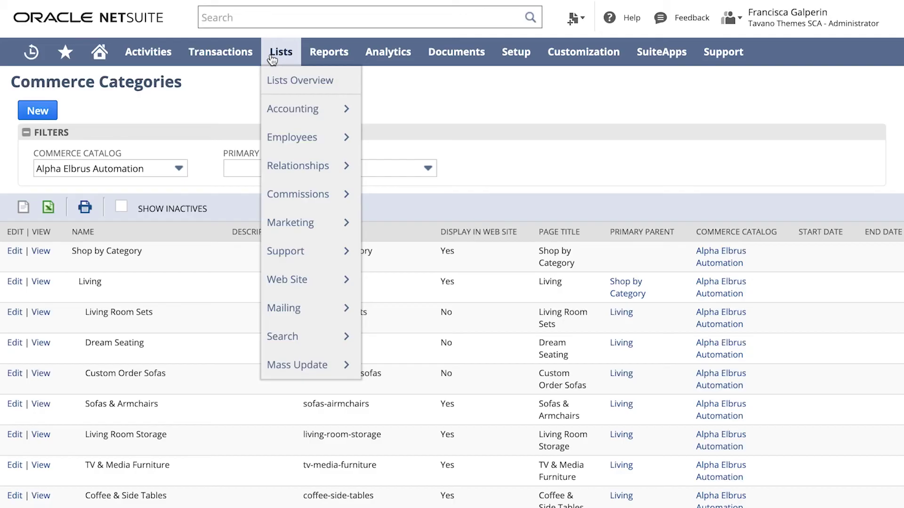
# Start a new static item collection named VIP Catalog and add the items 2016 US Open Rata Vulc SF and Alomar.
pyautogui.moveTo(282, 107)
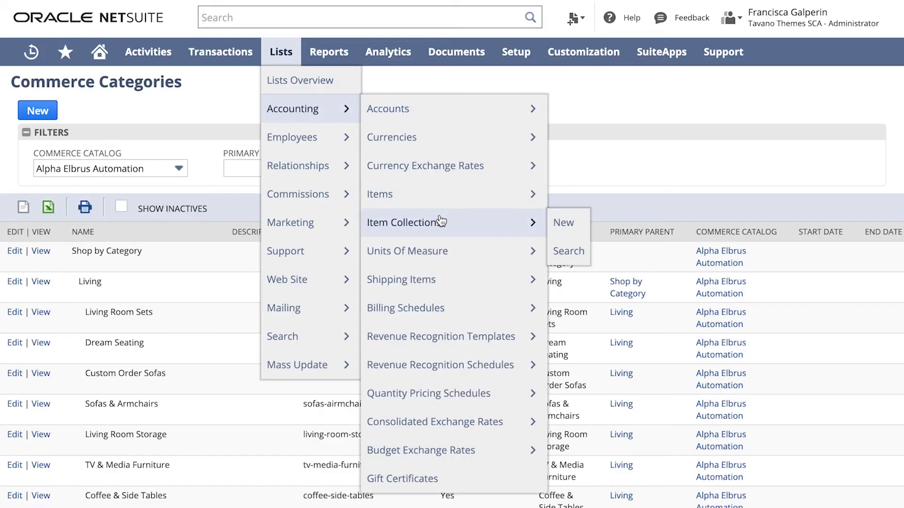
pyautogui.click(564, 222)
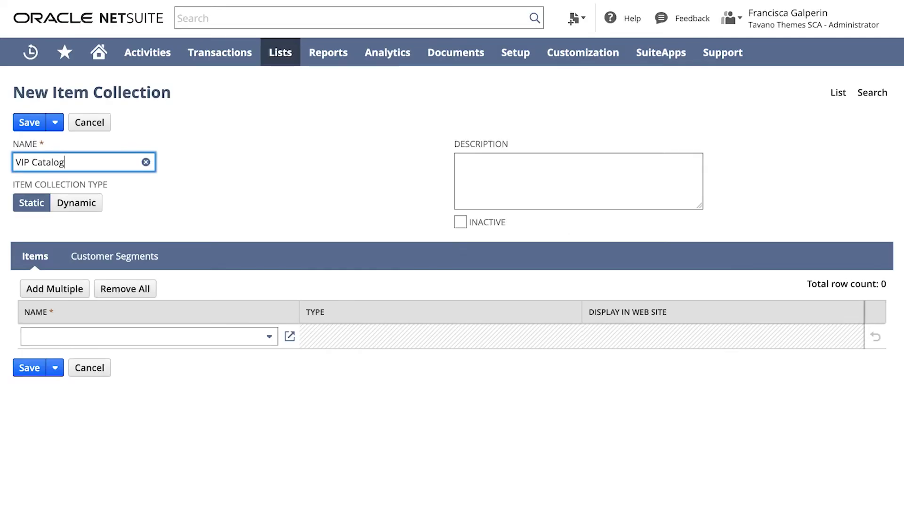
pyautogui.click(244, 338)
pyautogui.click(198, 171)
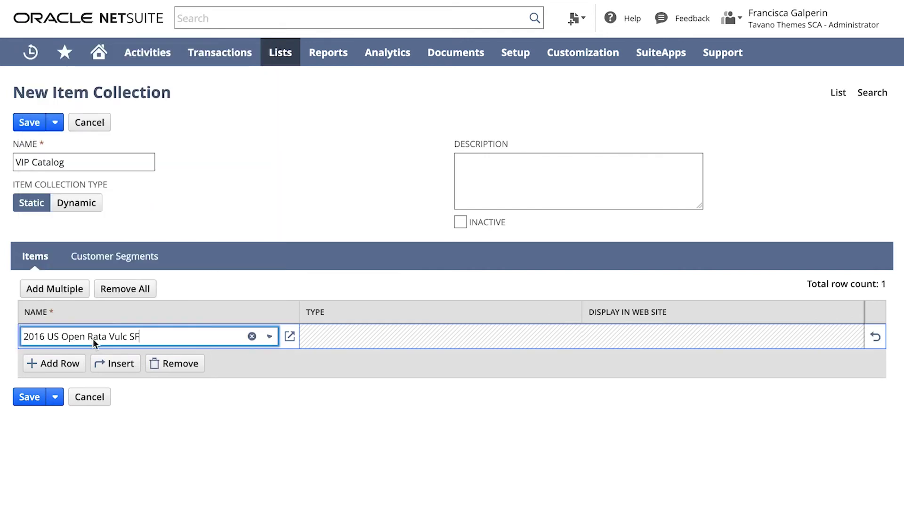
pyautogui.click(62, 369)
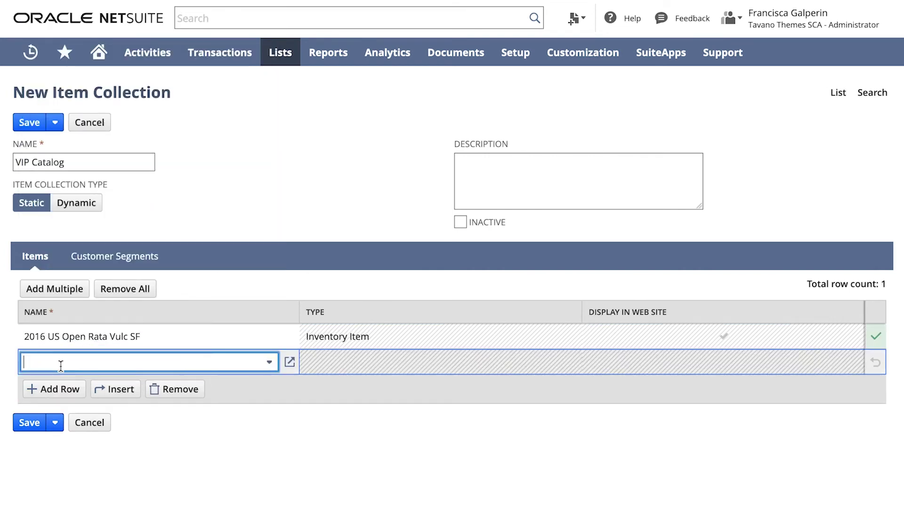
pyautogui.click(267, 372)
pyautogui.click(111, 324)
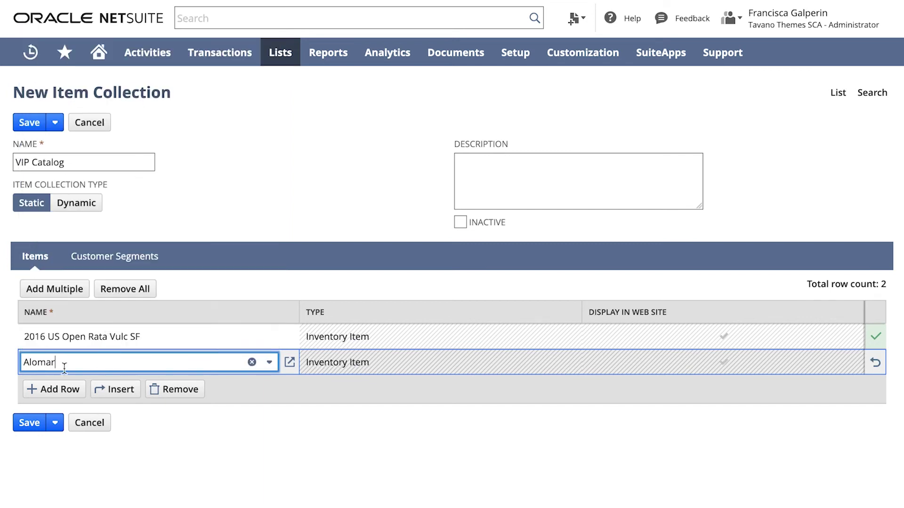
pyautogui.click(51, 395)
# Add the items BillyLibrary and Black Bloom to the collection with one multiple selection.
pyautogui.click(66, 294)
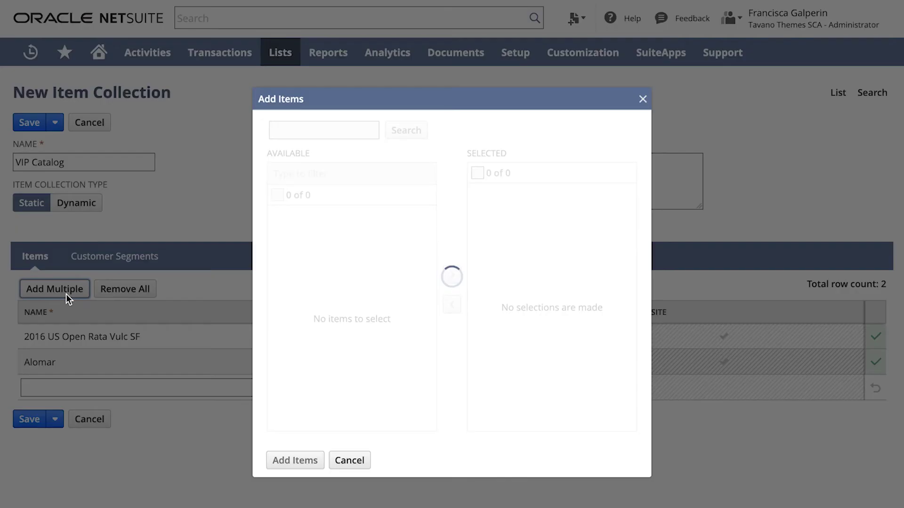
pyautogui.scroll(-5, 325, 310)
pyautogui.click(326, 312)
pyautogui.click(322, 335)
pyautogui.click(452, 276)
pyautogui.click(299, 459)
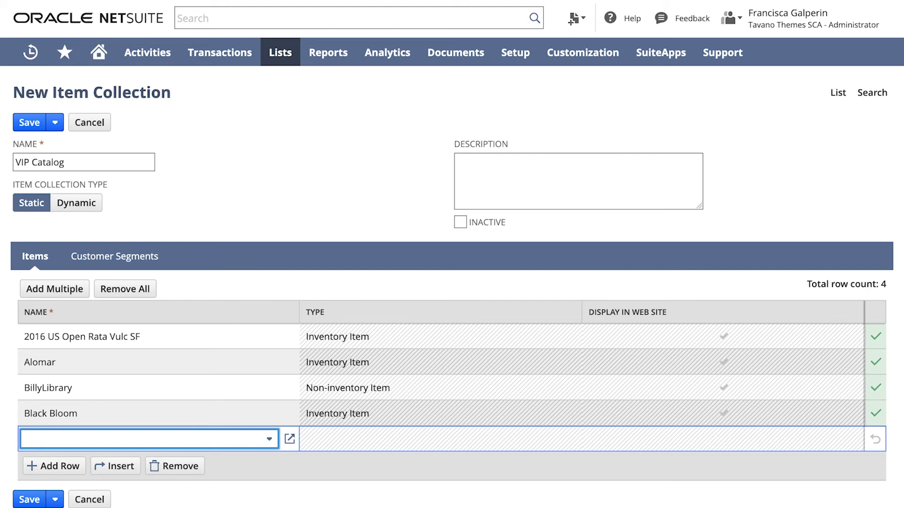
# Make the VIP Catalog collection dynamic, based on the saved search United States Catalog, and review its items.
pyautogui.click(80, 204)
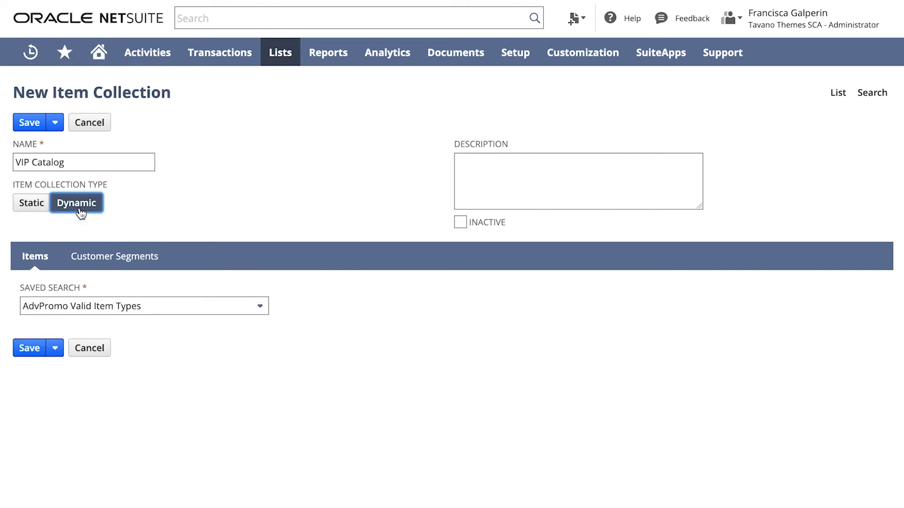
pyautogui.click(259, 306)
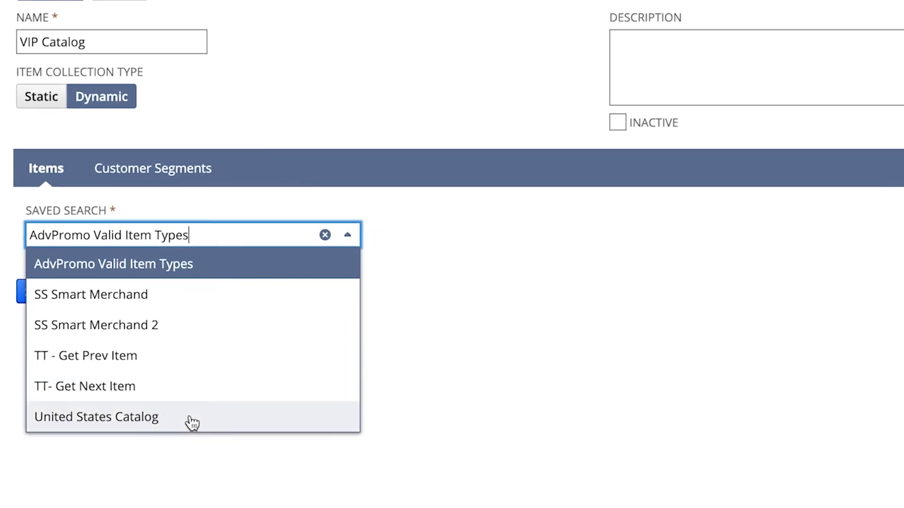
pyautogui.click(192, 423)
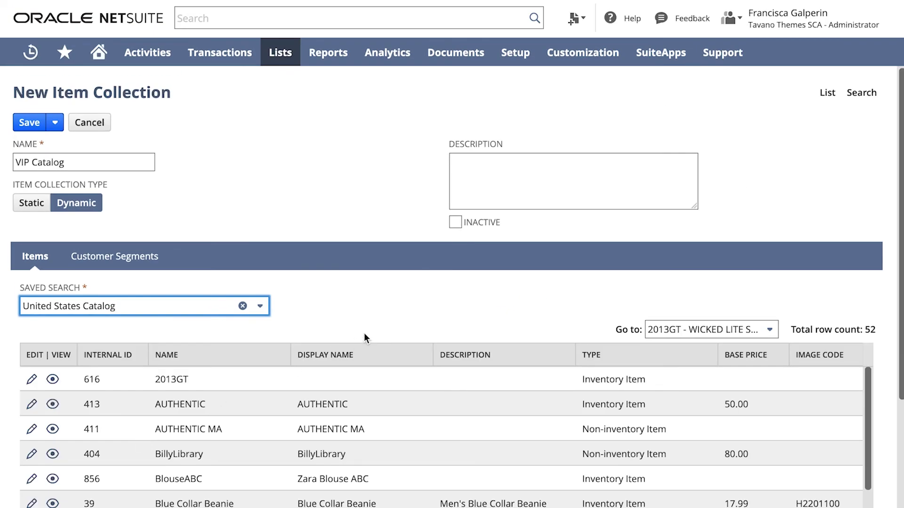
pyautogui.scroll(-2, 364, 332)
pyautogui.scroll(2, 364, 333)
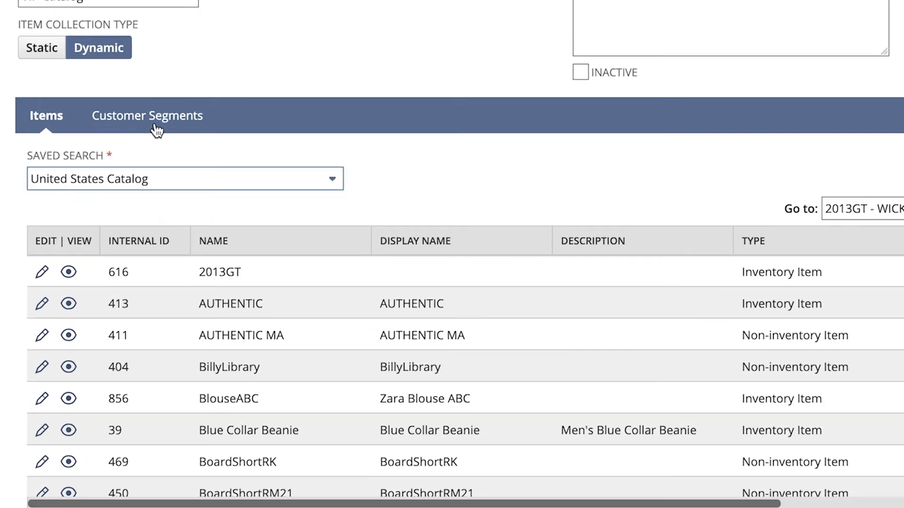
# Assign the VIP Customers segment to the item collection with the Display Fully visibility level and save the collection.
pyautogui.click(120, 262)
pyautogui.click(279, 206)
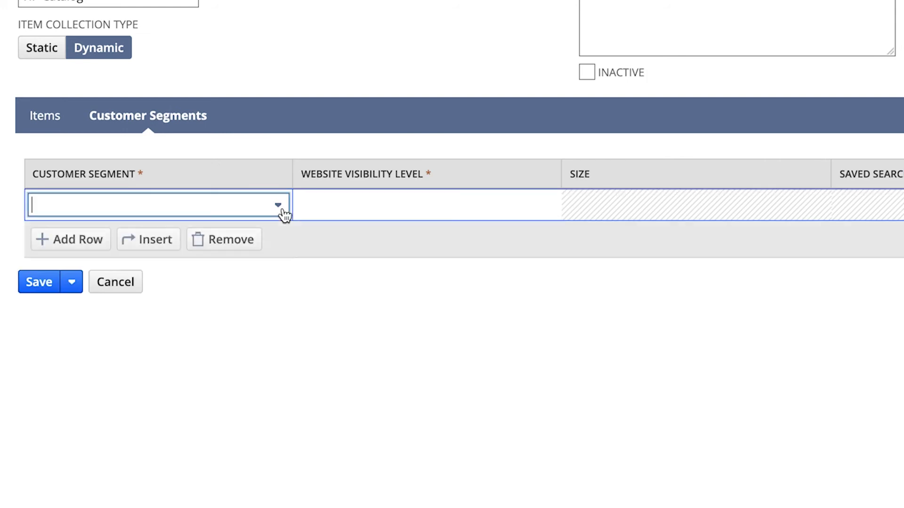
pyautogui.click(250, 347)
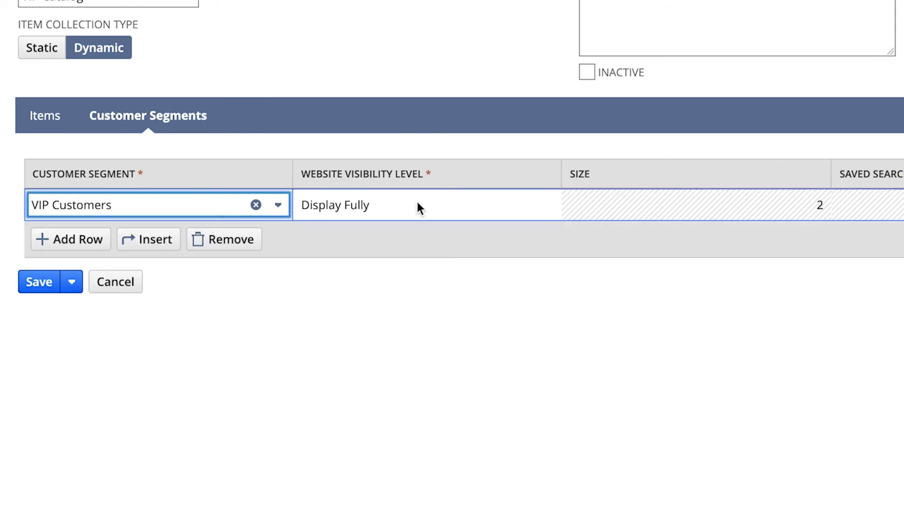
pyautogui.click(45, 282)
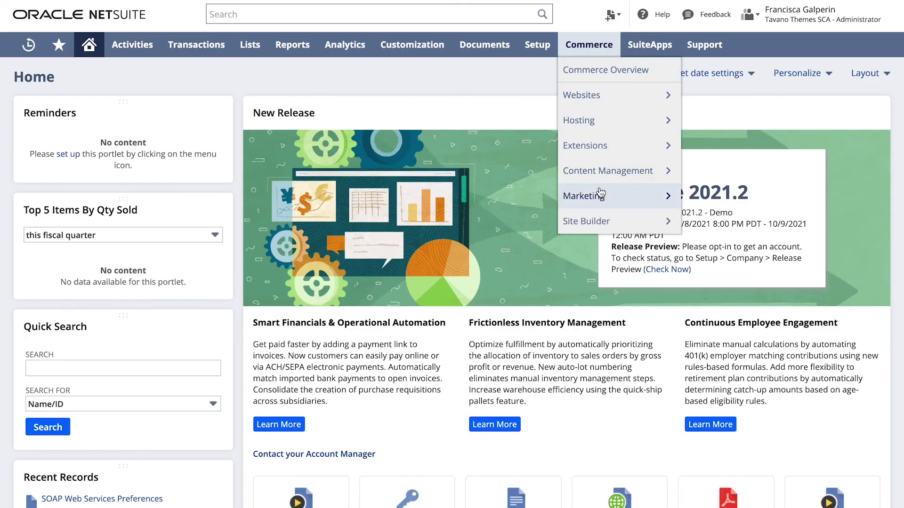
# Add the commerce categories Bathroom and Bath mats as item segments in the Customer Segments Manager.
pyautogui.moveTo(601, 193)
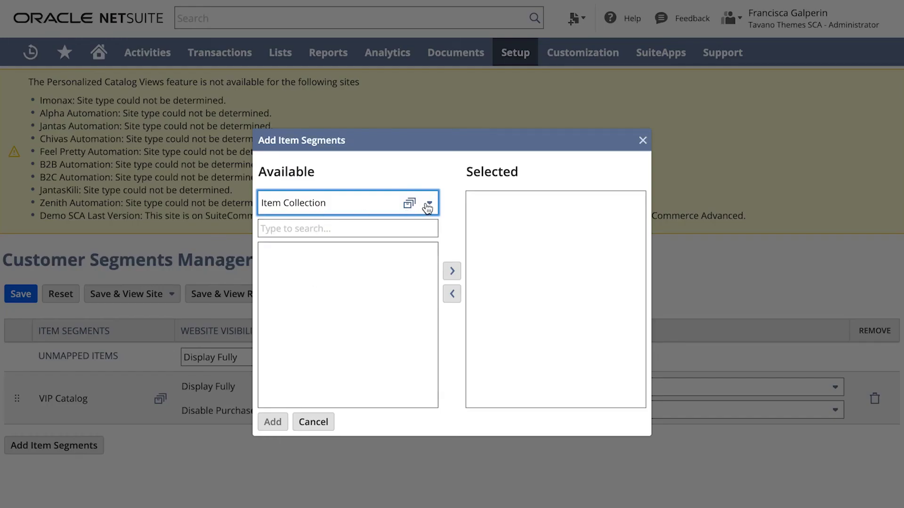
pyautogui.click(427, 207)
pyautogui.click(414, 256)
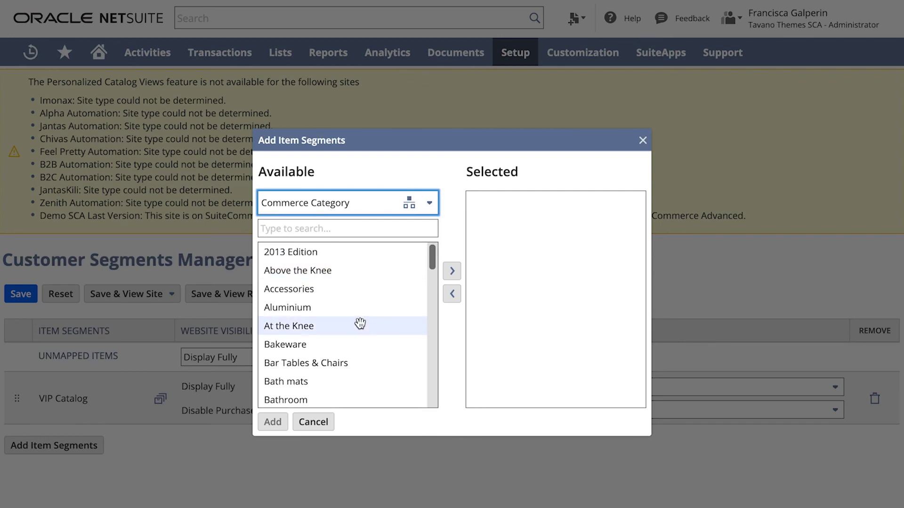
pyautogui.click(301, 398)
pyautogui.click(451, 273)
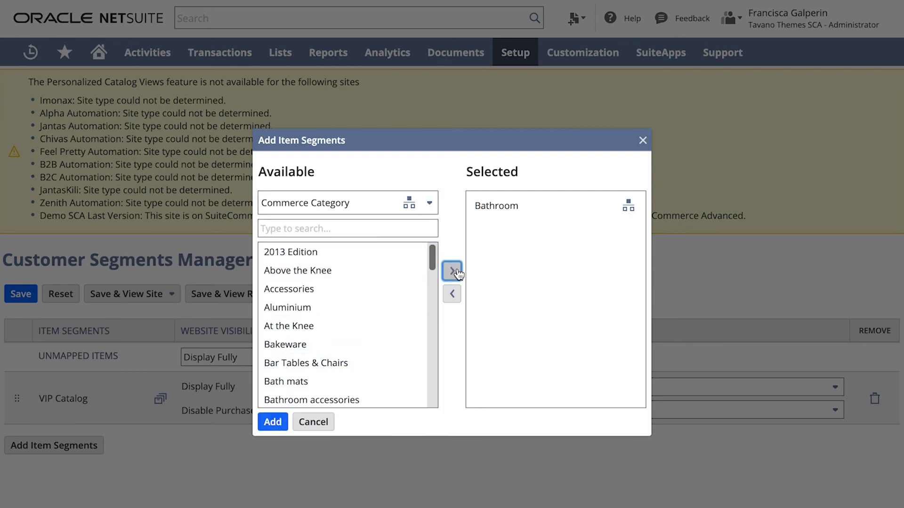
pyautogui.click(306, 380)
pyautogui.click(451, 270)
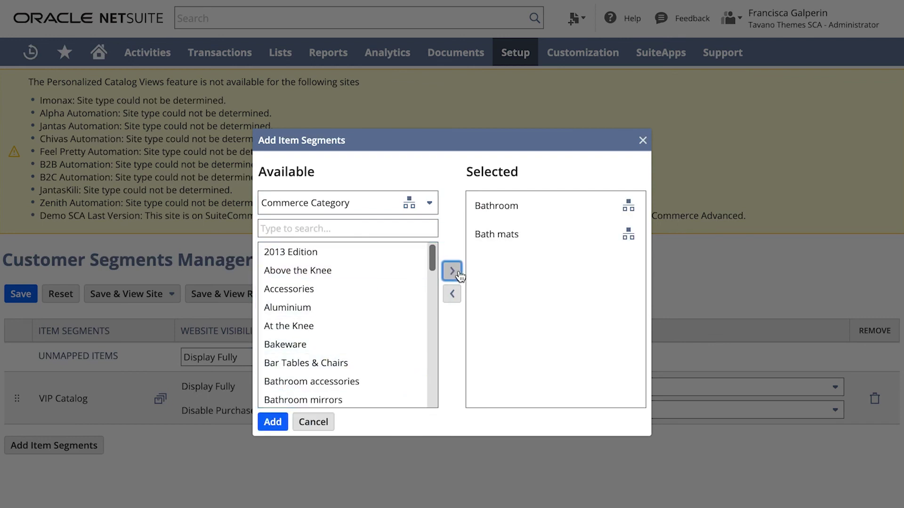
pyautogui.click(274, 424)
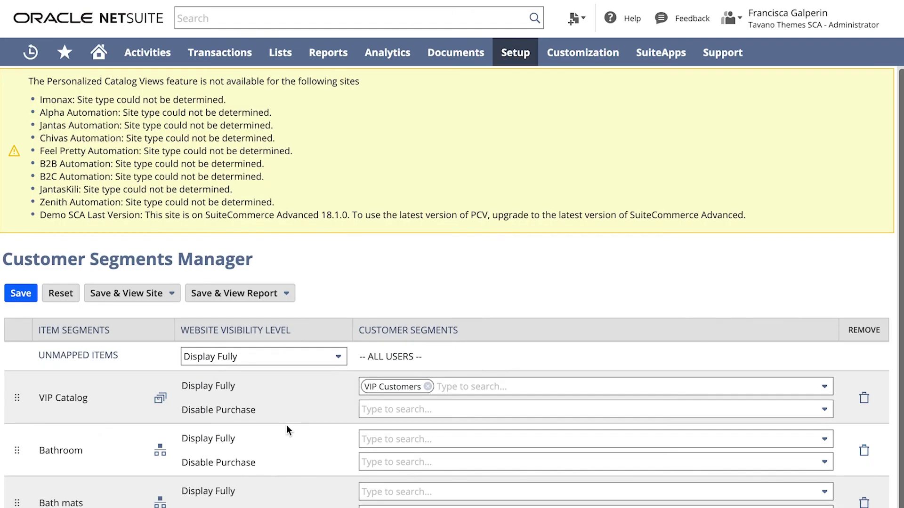
# Display Bathroom fully to United States Customers and Bath mats fully to anonymous users, then save the segment rules.
pyautogui.scroll(-1, 339, 405)
pyautogui.click(391, 383)
pyautogui.click(401, 473)
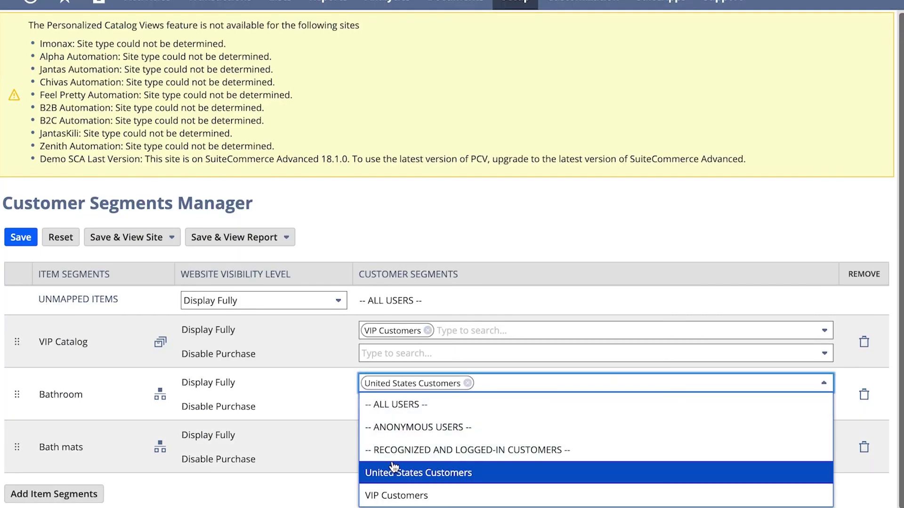
pyautogui.click(304, 499)
pyautogui.click(382, 434)
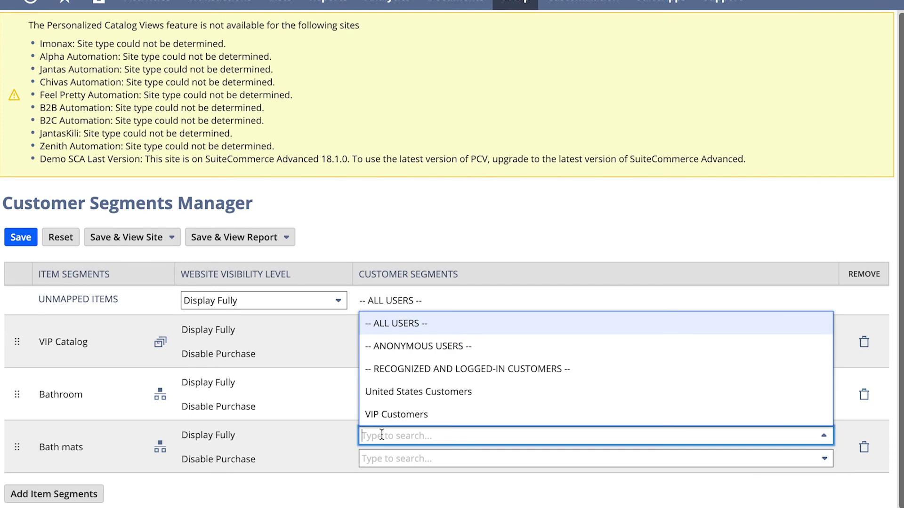
pyautogui.click(463, 347)
pyautogui.click(323, 498)
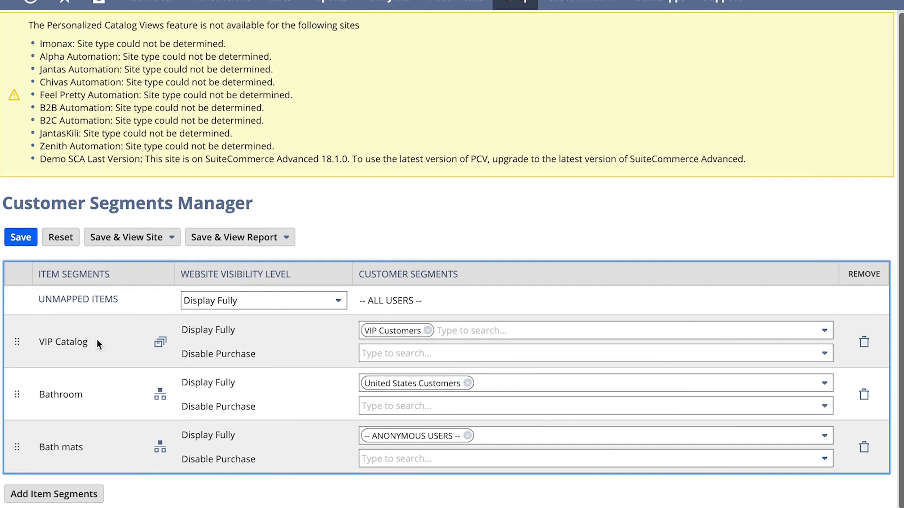
pyautogui.click(17, 237)
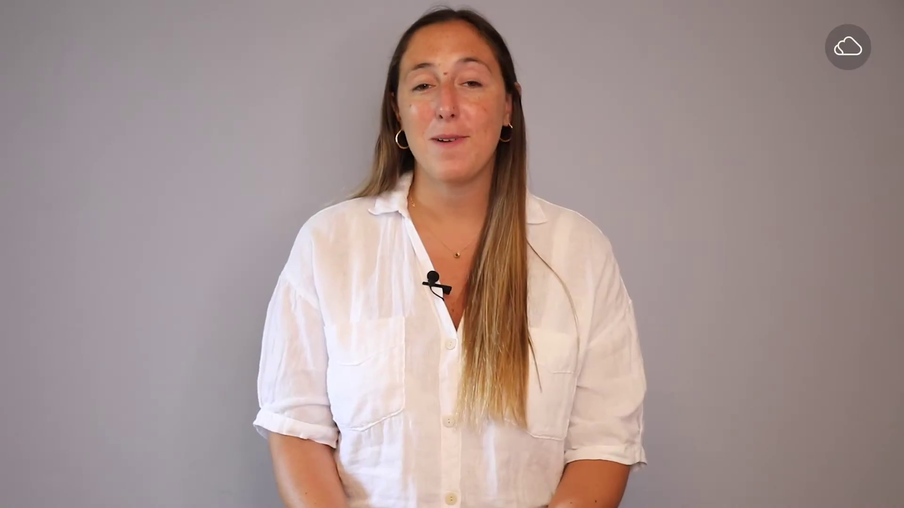